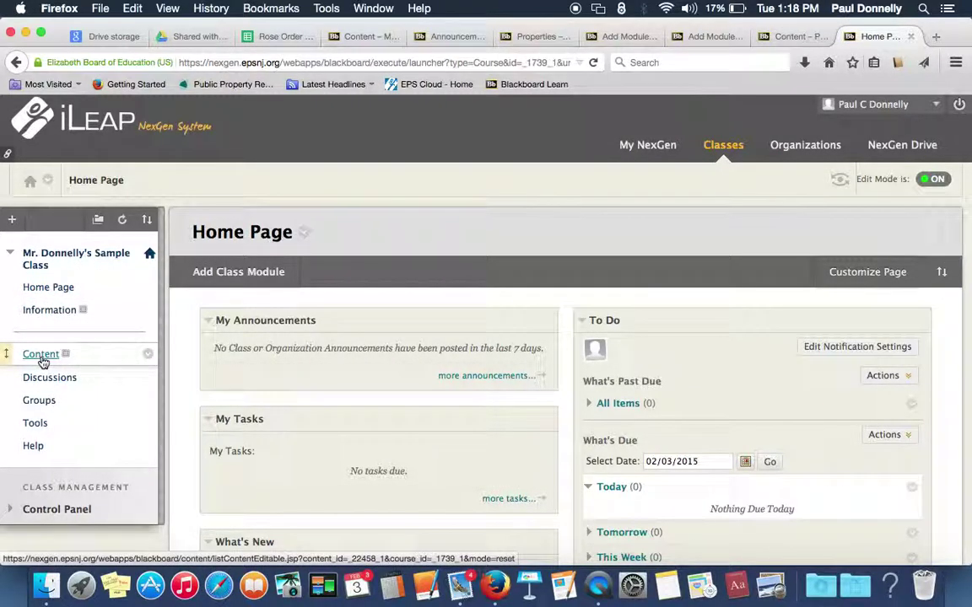
- Open the class's Content area and start creating a new assignment there
click(42, 356)
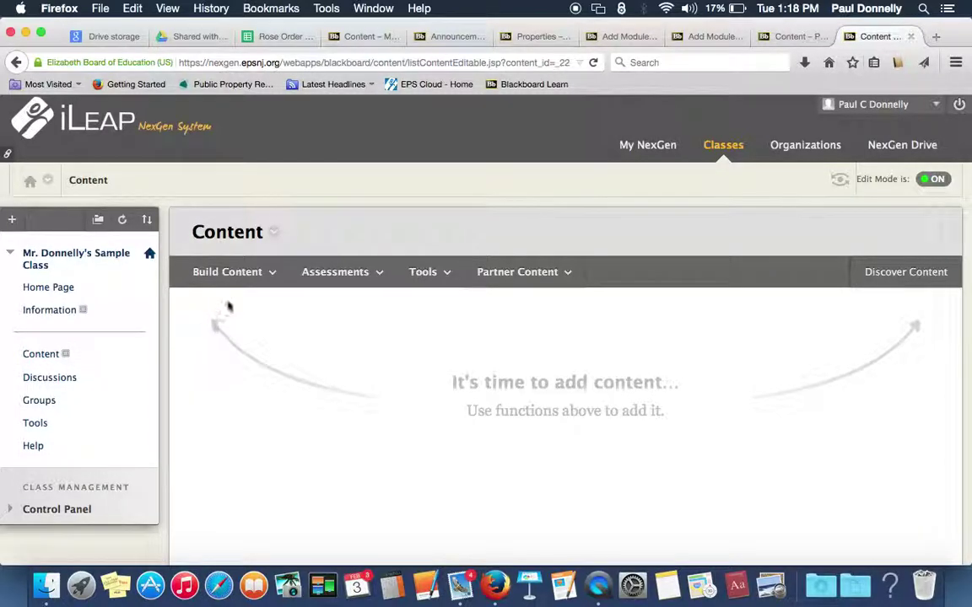
click(215, 272)
click(337, 273)
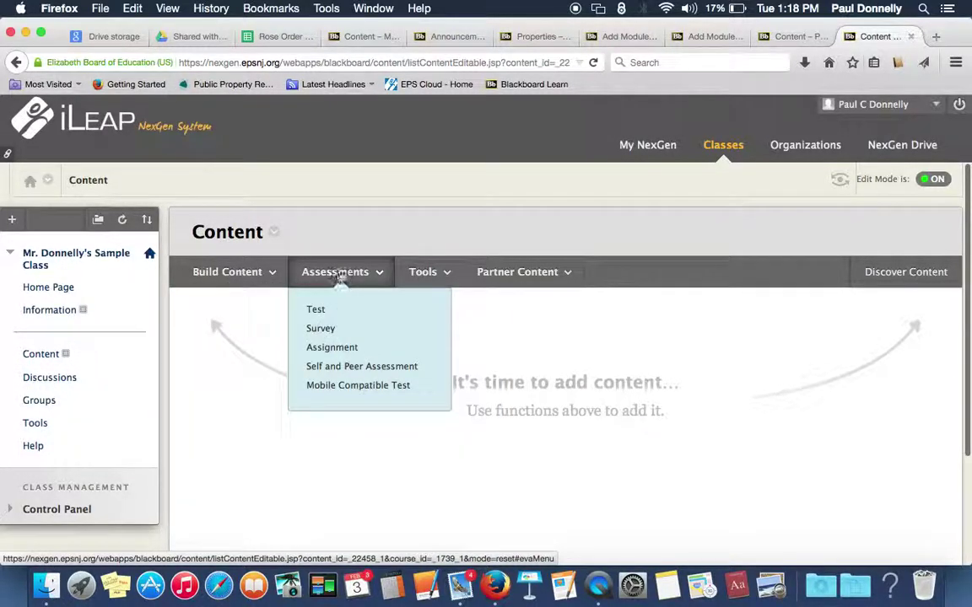
click(417, 270)
click(517, 271)
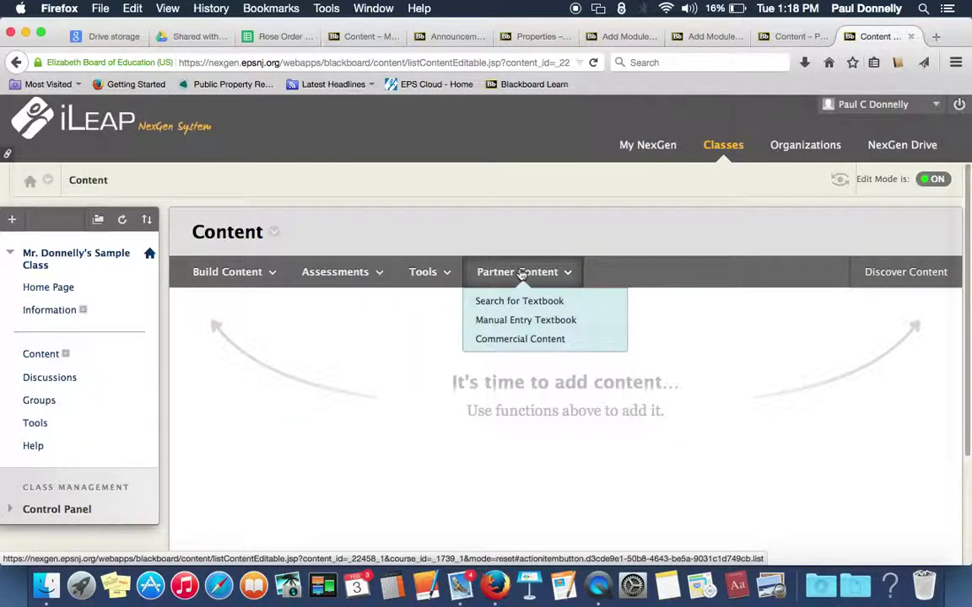
click(345, 274)
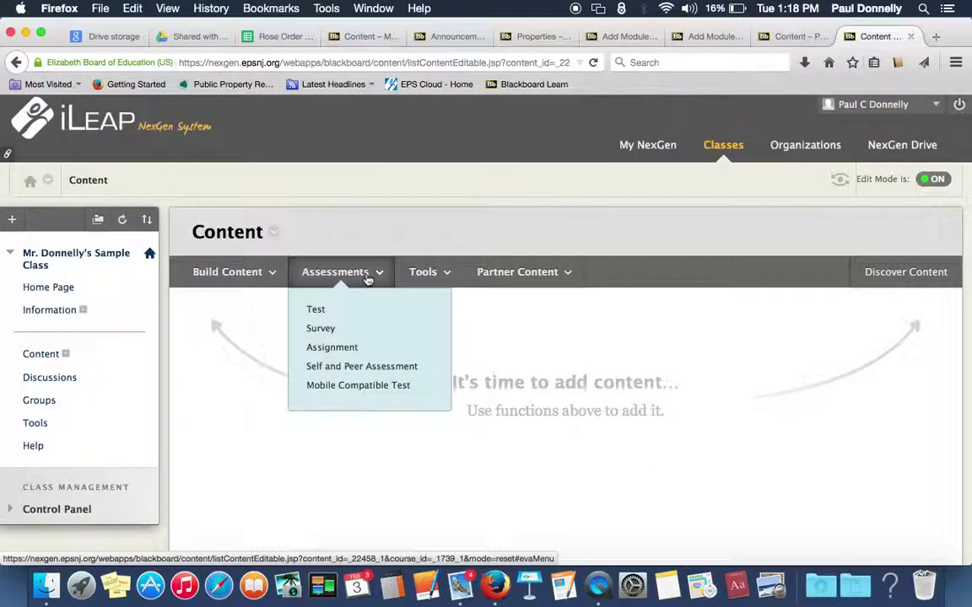
click(349, 348)
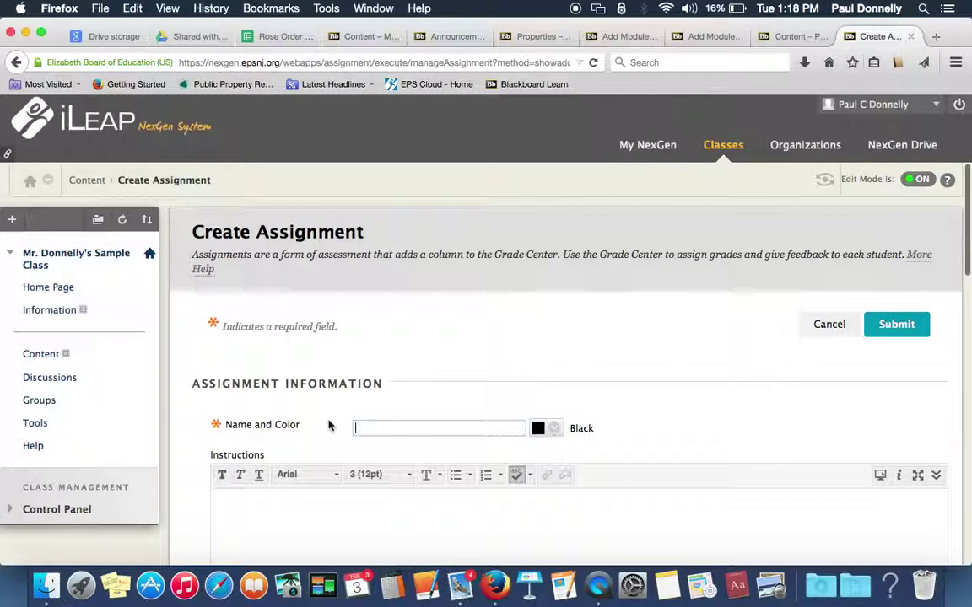
- Name the assignment "Do Now" and apply black as its name color
click(392, 424)
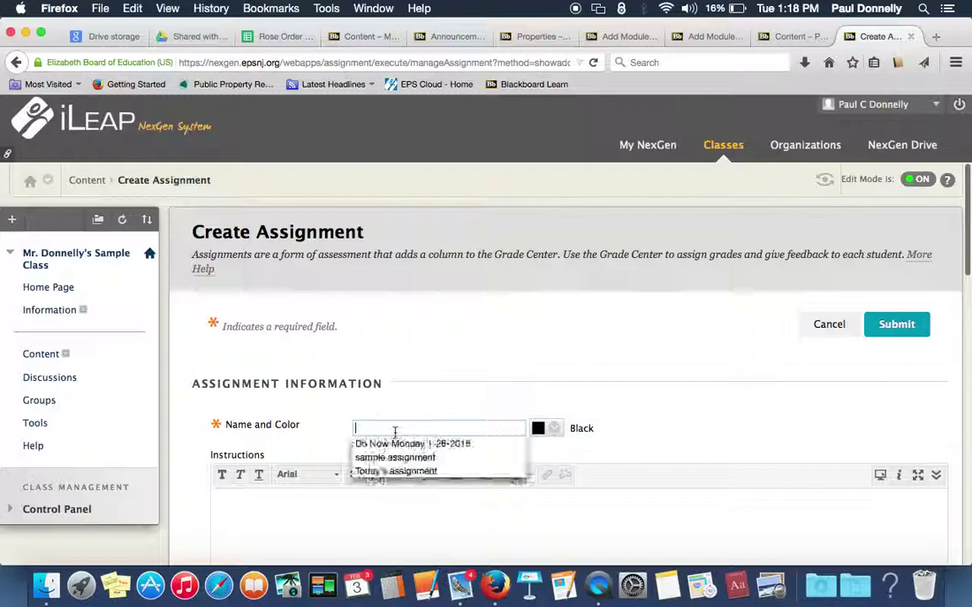
text(Do )
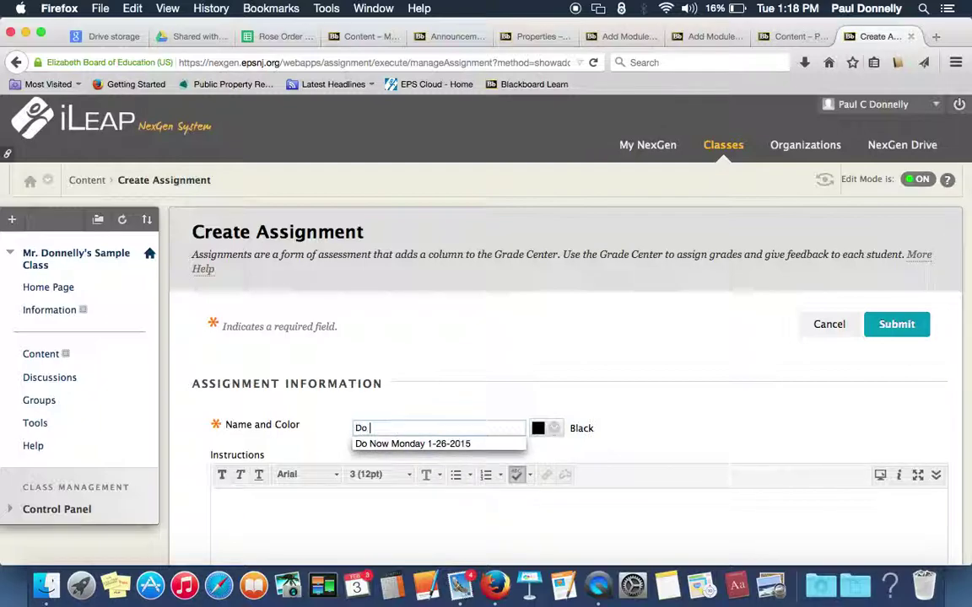
text(Now)
click(554, 427)
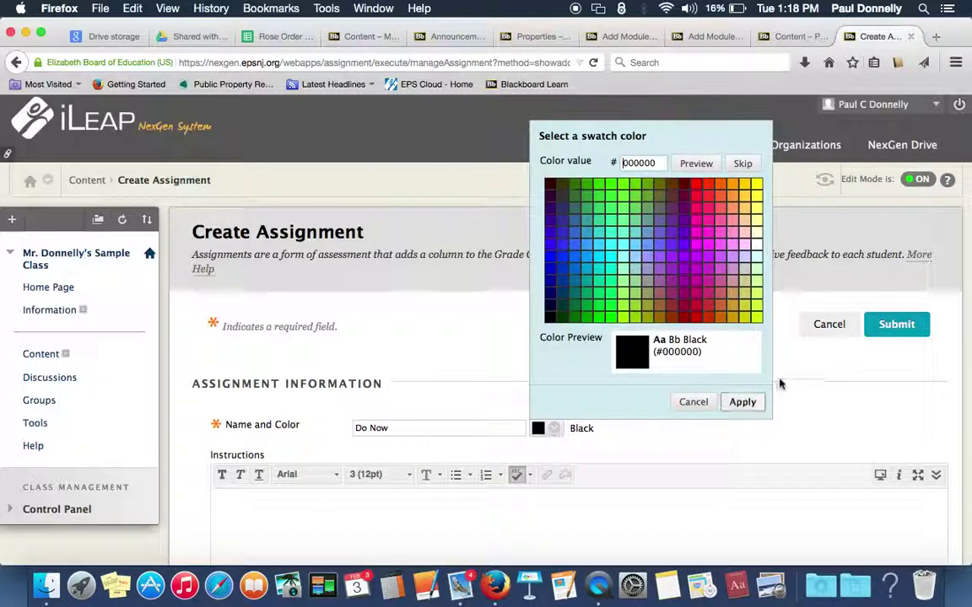
click(742, 402)
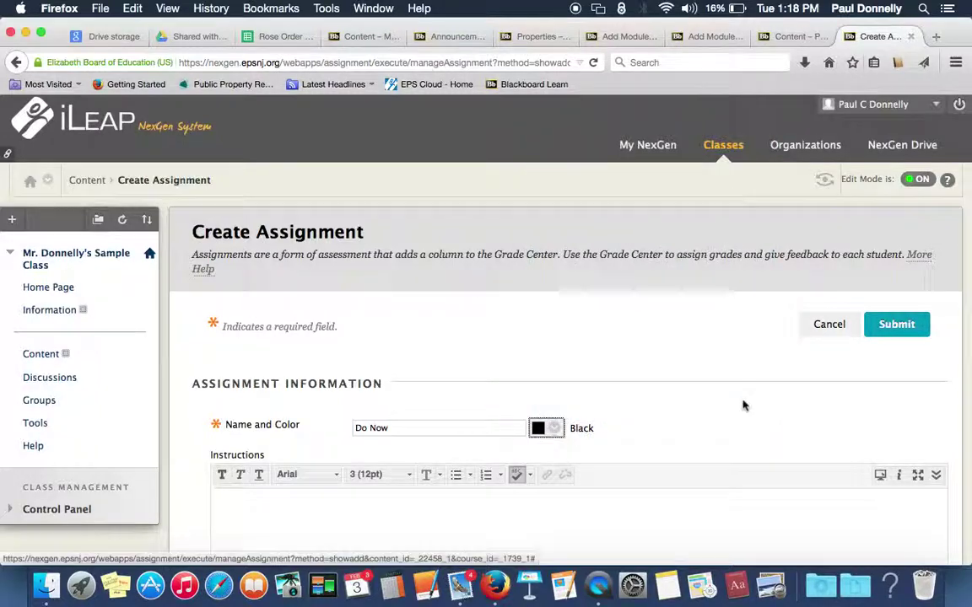
- Enter the assignment instructions "List and explain three reasons why teachers should use blackboard."
click(252, 523)
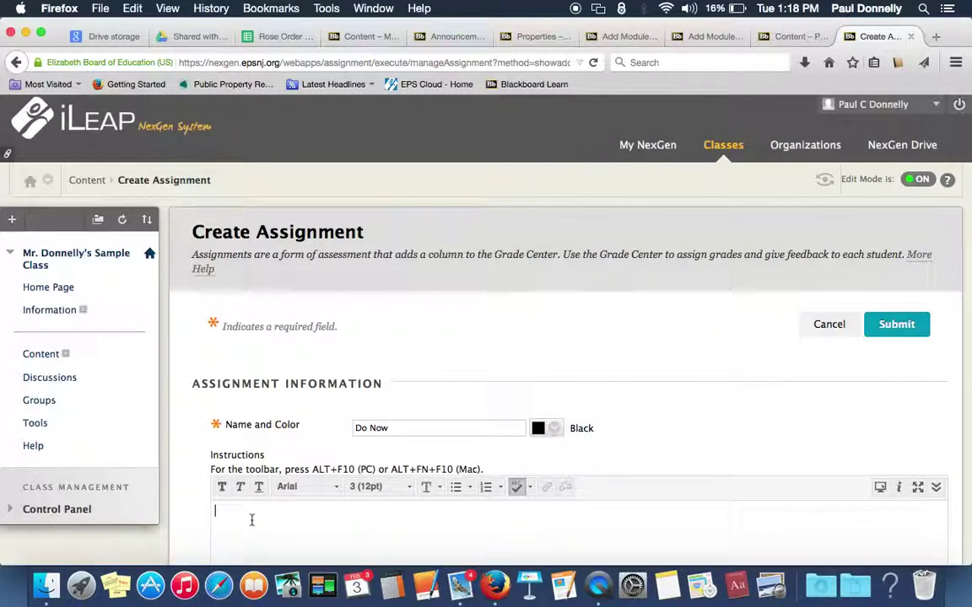
text(List and exp)
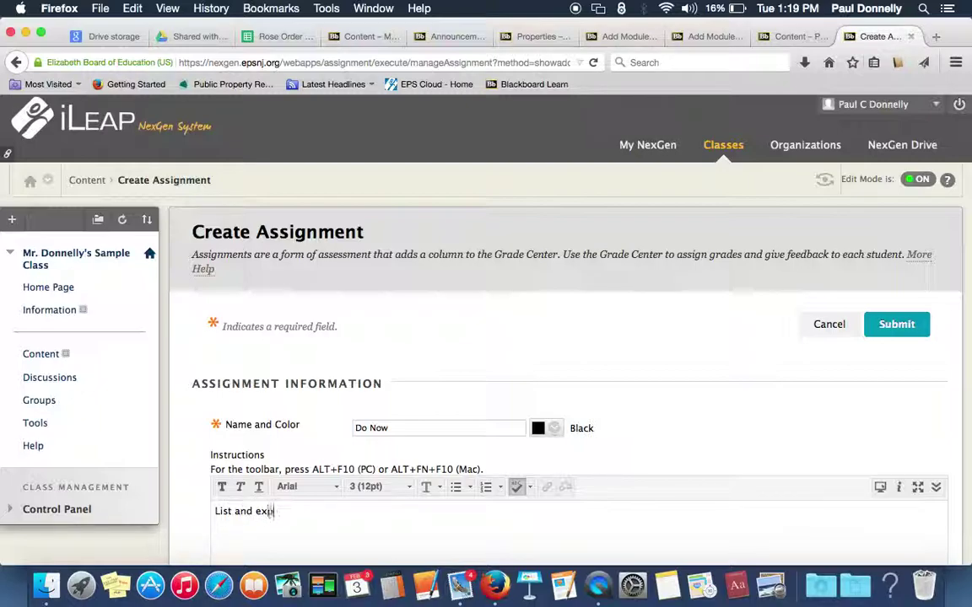
text(lain three reasons)
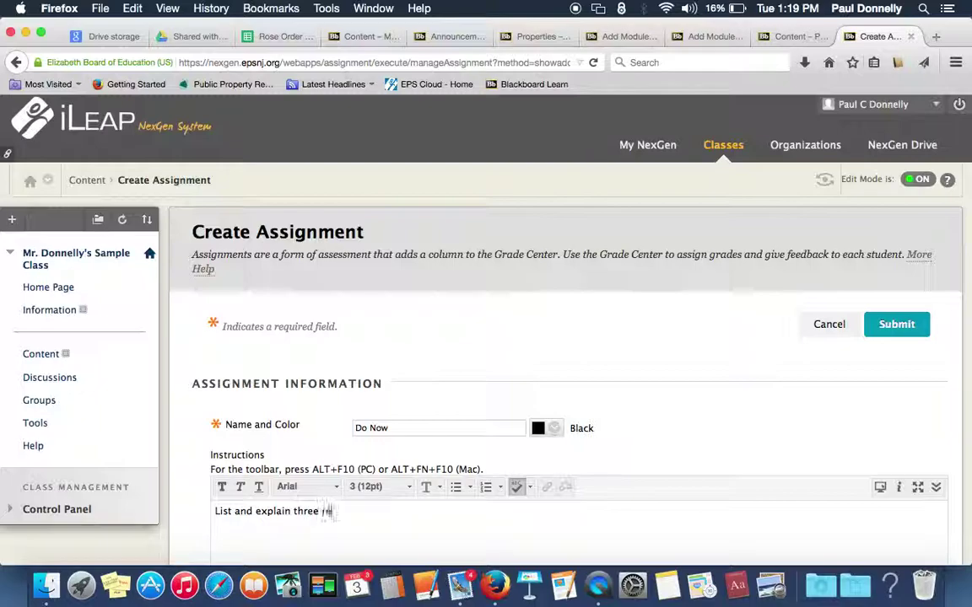
text( why)
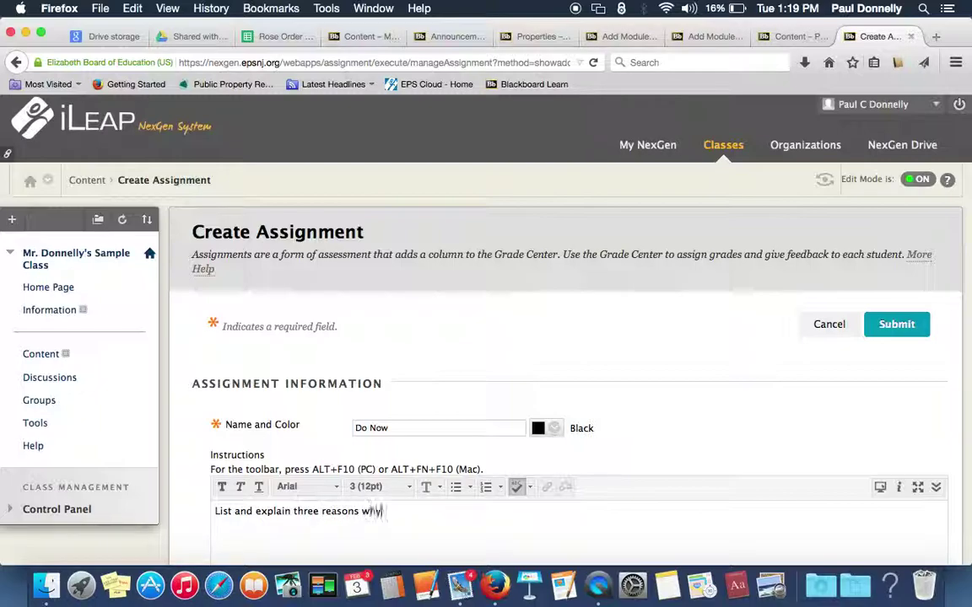
text( teachers should use)
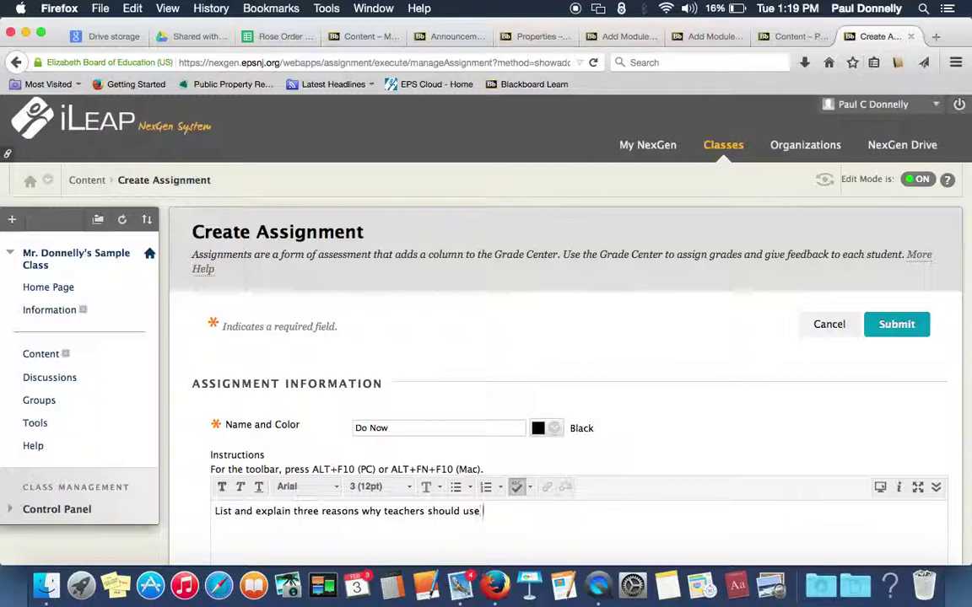
text( blackboard.)
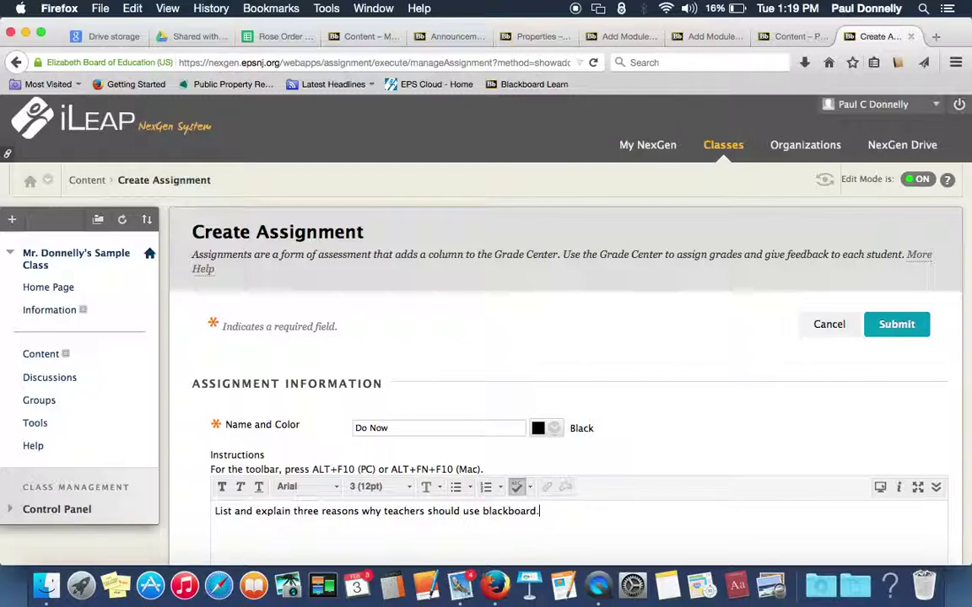
- Enable the assignment's due date and set it to 02/04/2015 at midnight (12:00 AM)
scroll(523, 355, down, 5)
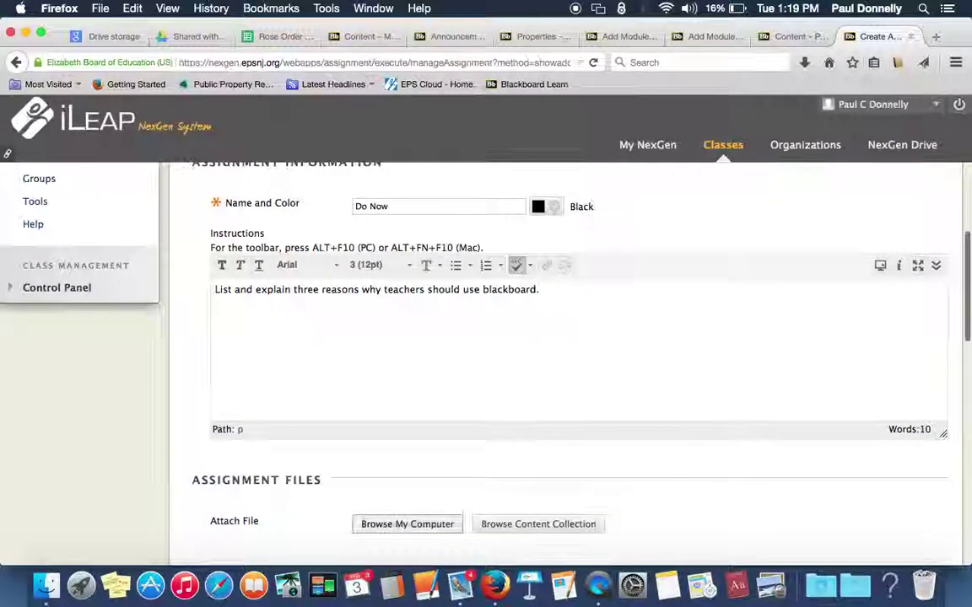
scroll(523, 354, down, 5)
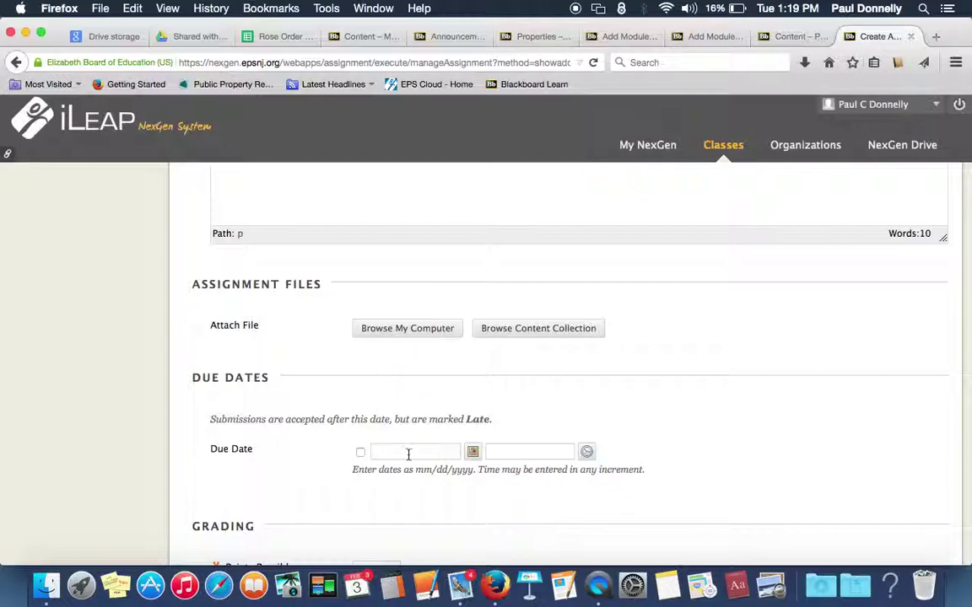
click(360, 453)
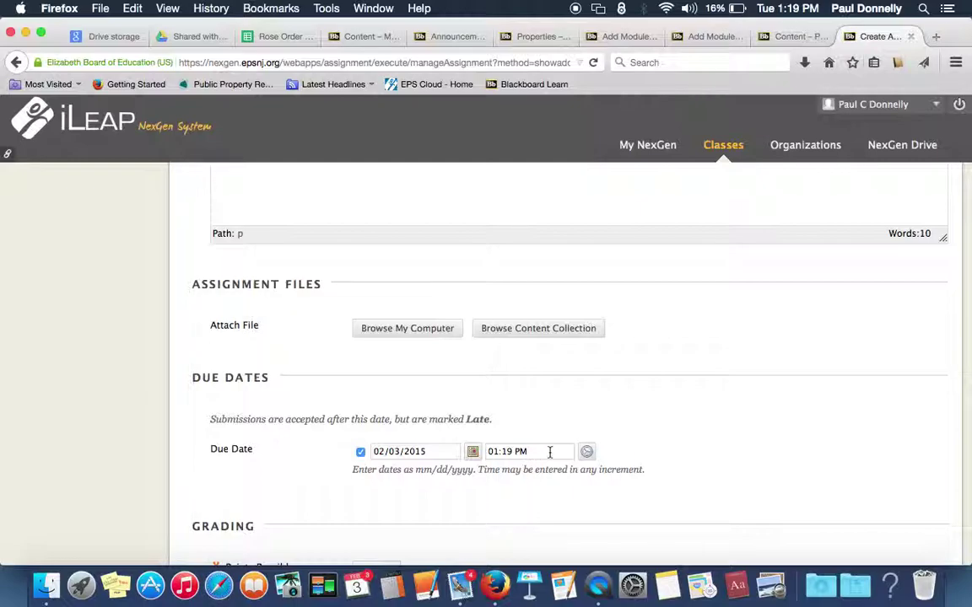
double_click(399, 451)
text(04)
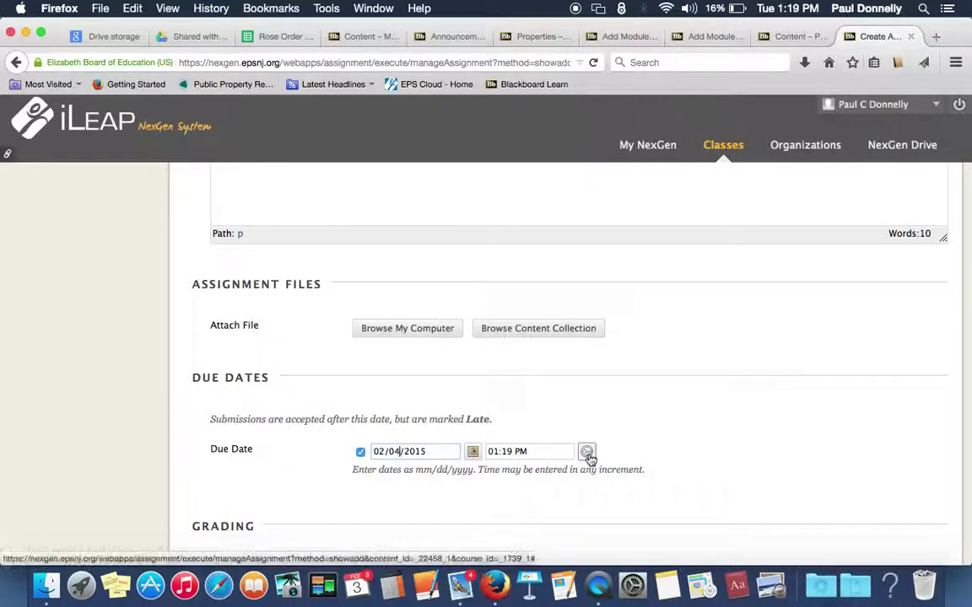
click(587, 454)
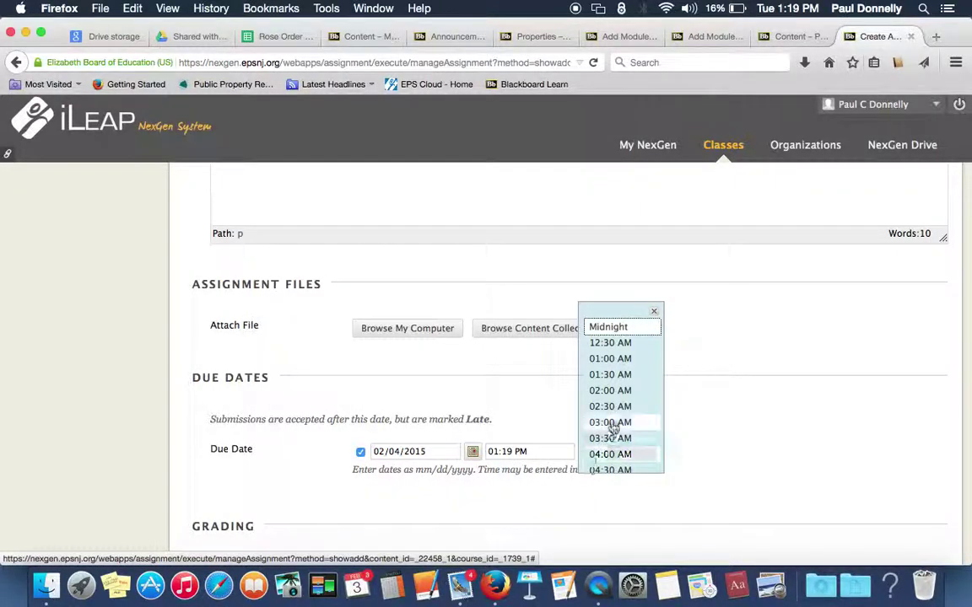
click(615, 326)
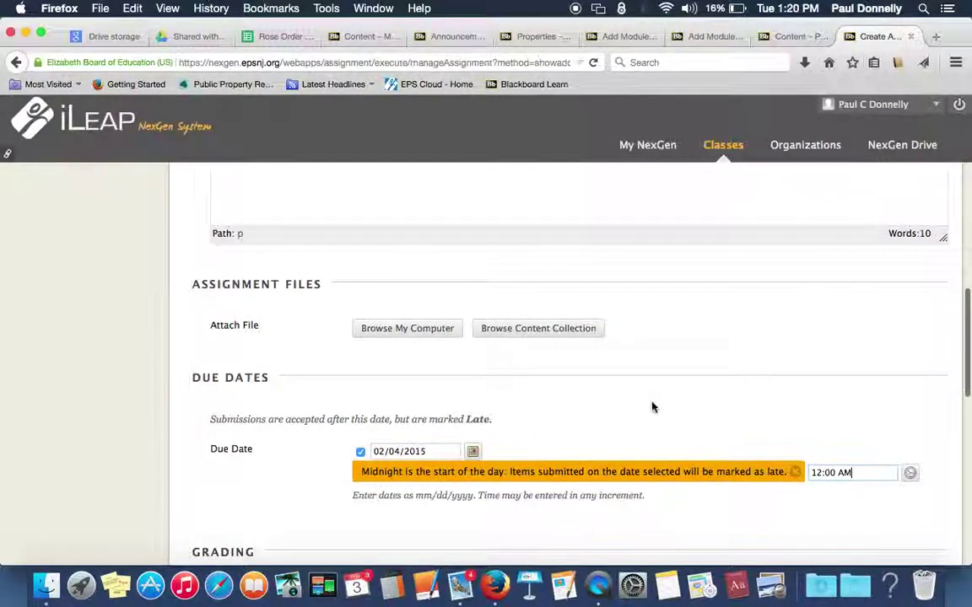
- Set the points possible to 10 and check the options for adding a rubric without choosing one
scroll(651, 406, down, 2)
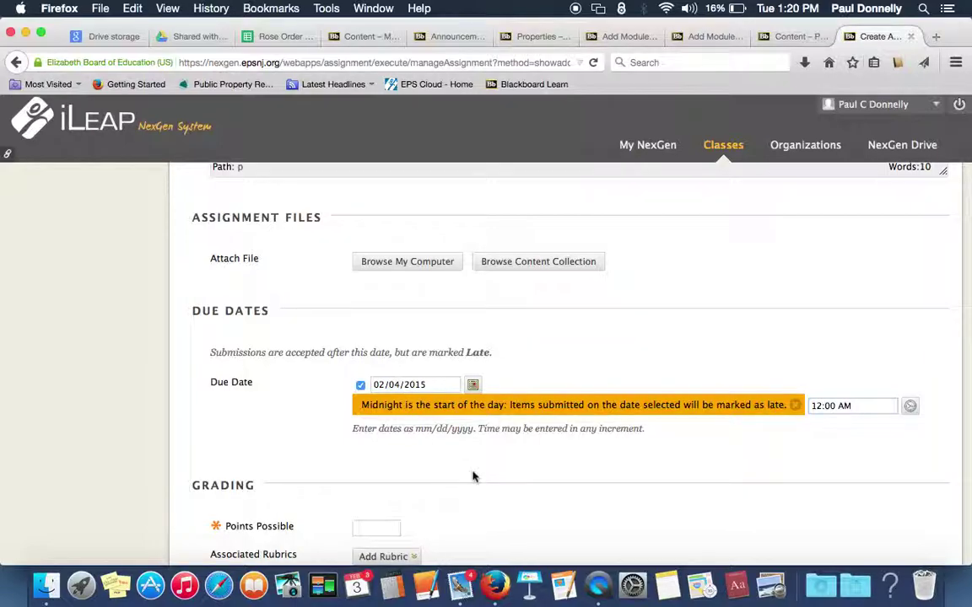
scroll(473, 478, down, 5)
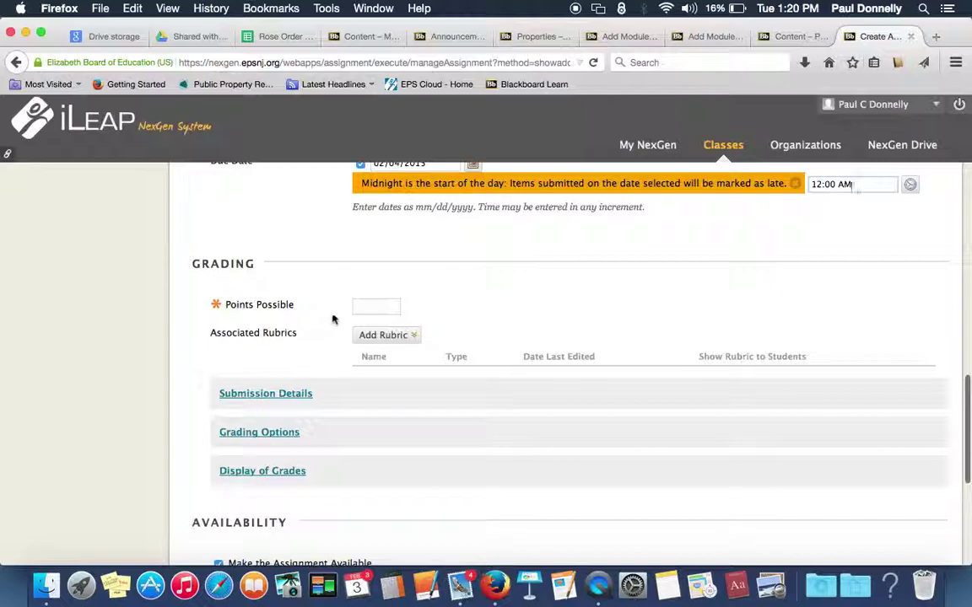
click(386, 306)
text(1)
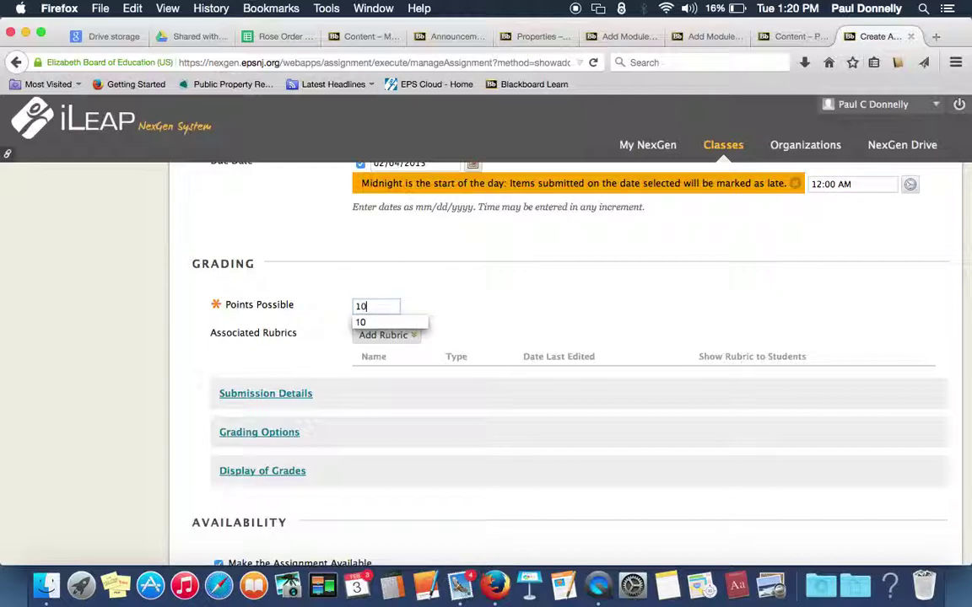
text(0)
click(470, 332)
click(411, 335)
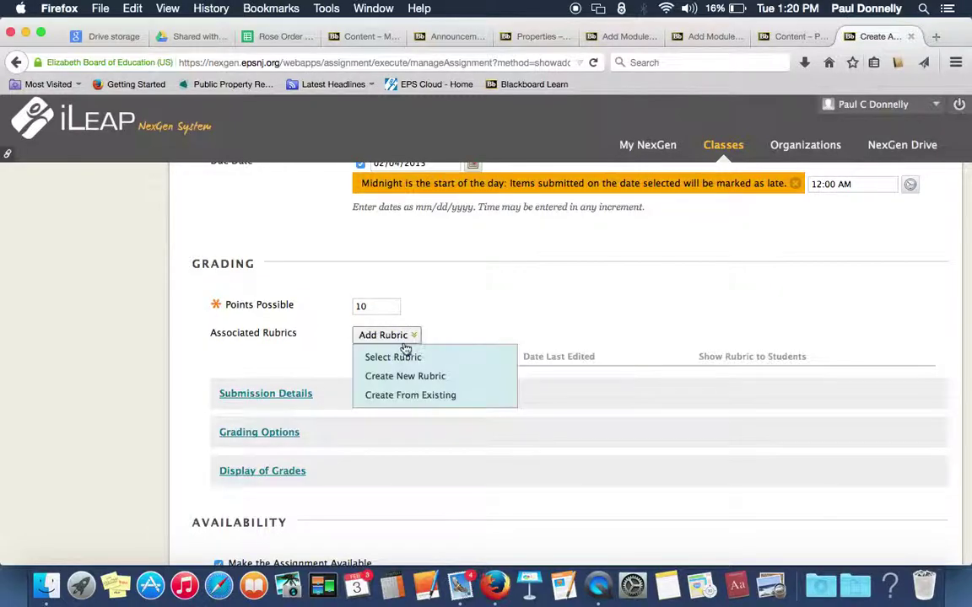
click(523, 299)
- In the submission details, allow multiple attempts with a maximum of 3 and enable the SafeAssign plagiarism check
scroll(523, 300, down, 3)
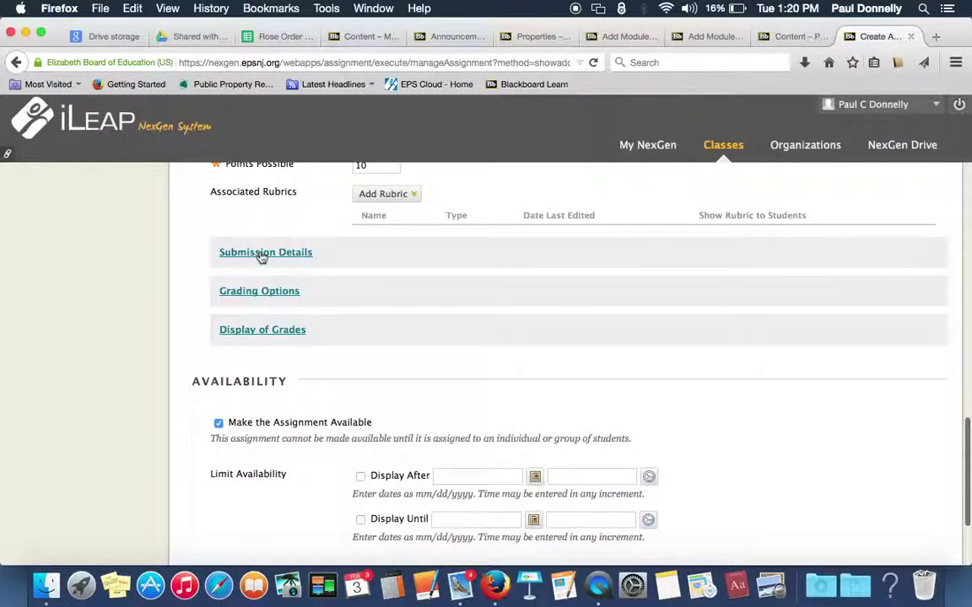
click(262, 253)
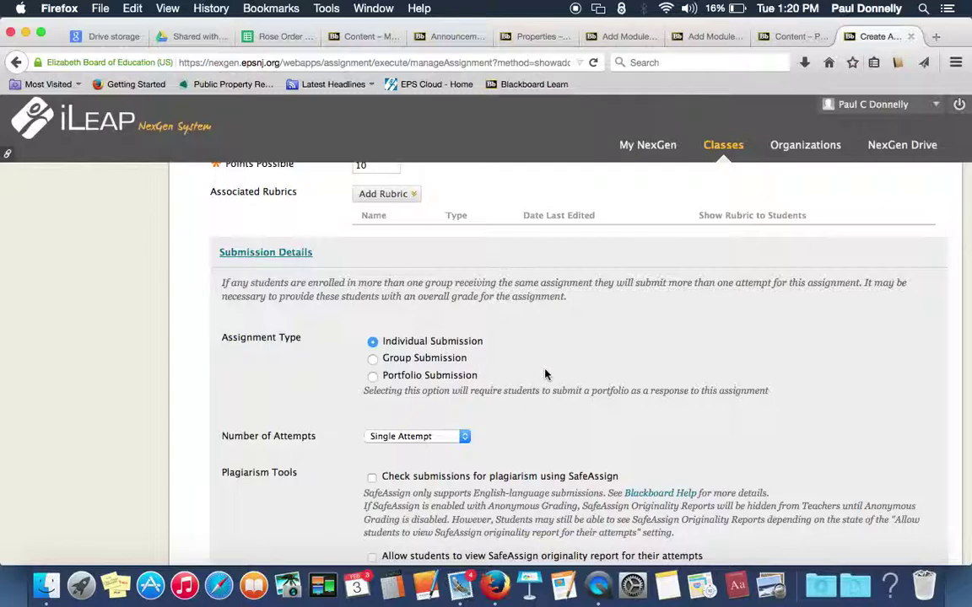
scroll(545, 374, down, 3)
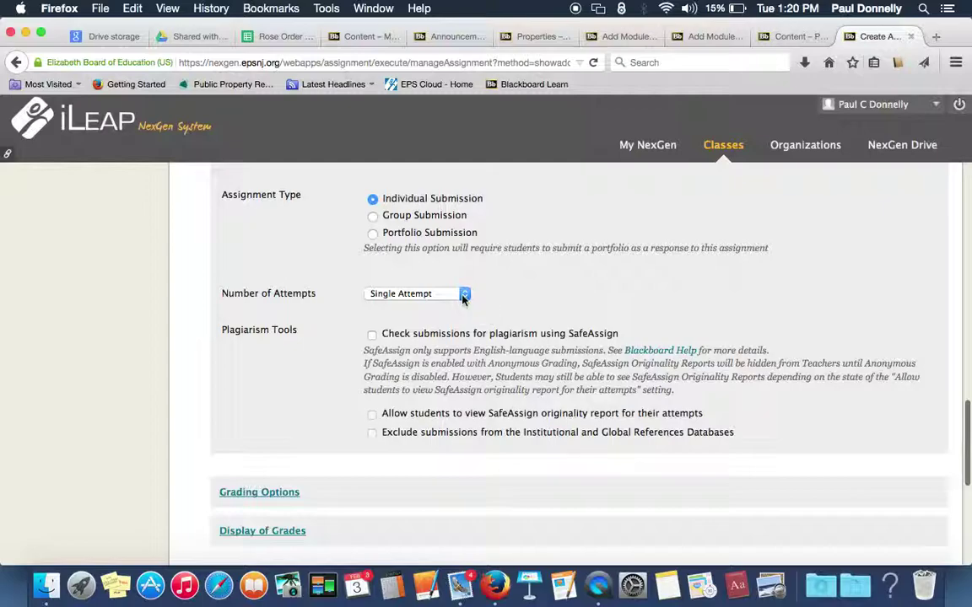
click(463, 295)
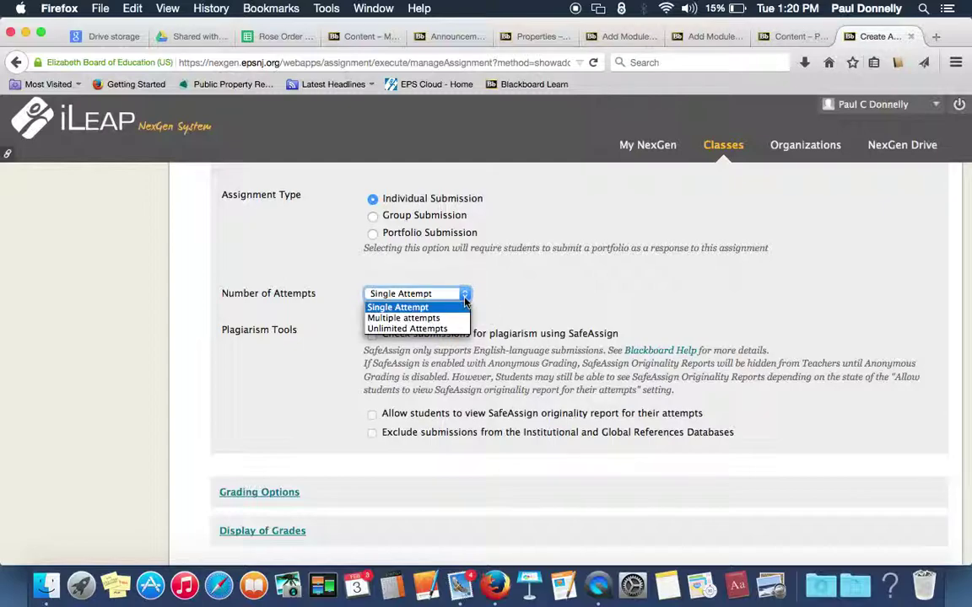
click(455, 319)
click(379, 330)
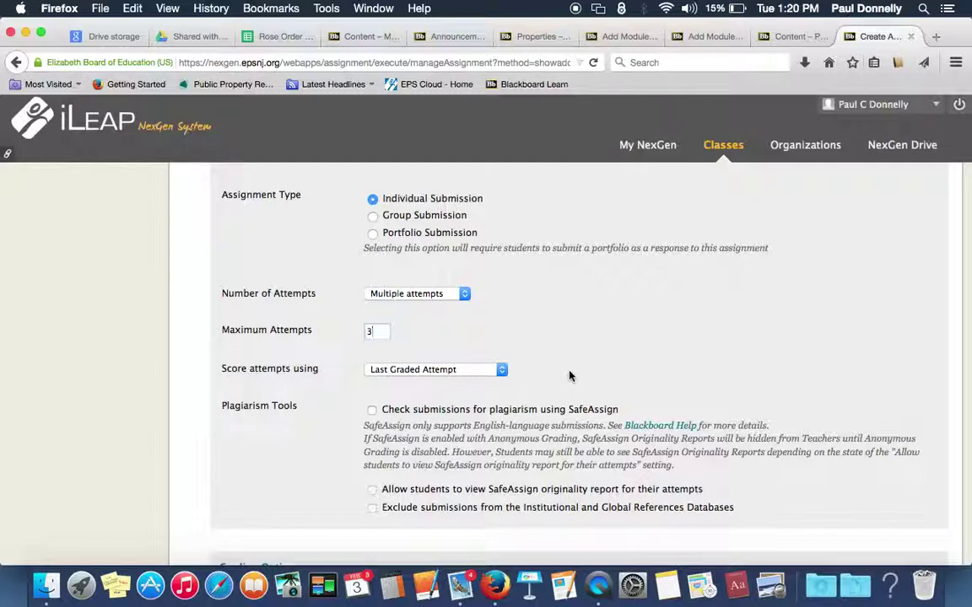
scroll(569, 376, down, 3)
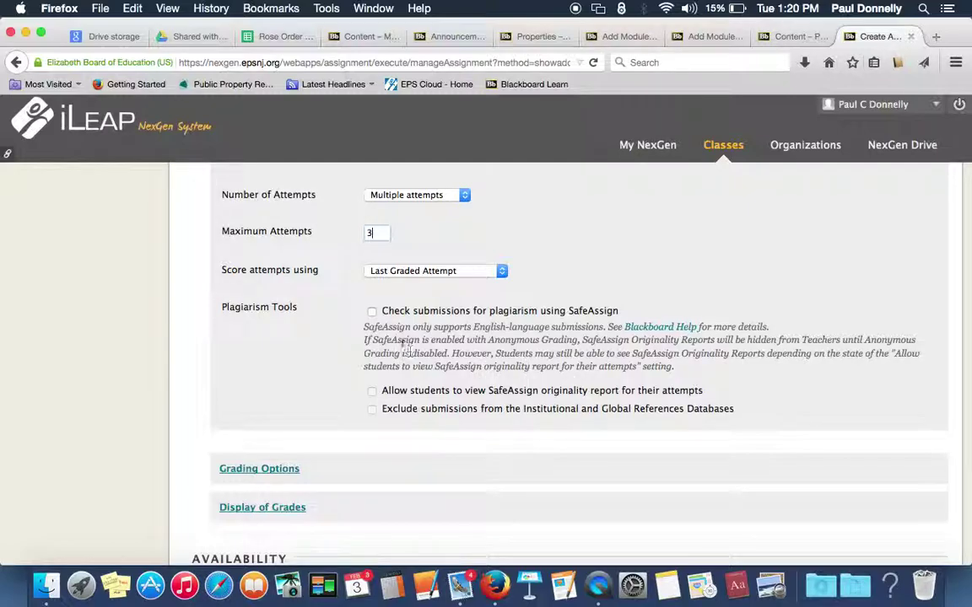
click(373, 314)
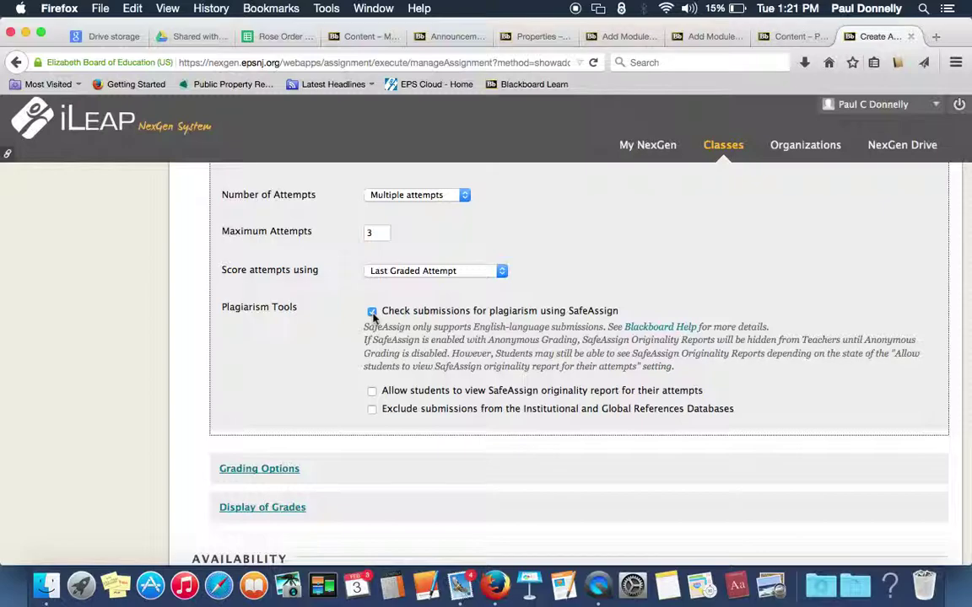
- Expand the assignment's grading options to view the anonymous and delegated grading settings
scroll(333, 390, down, 2)
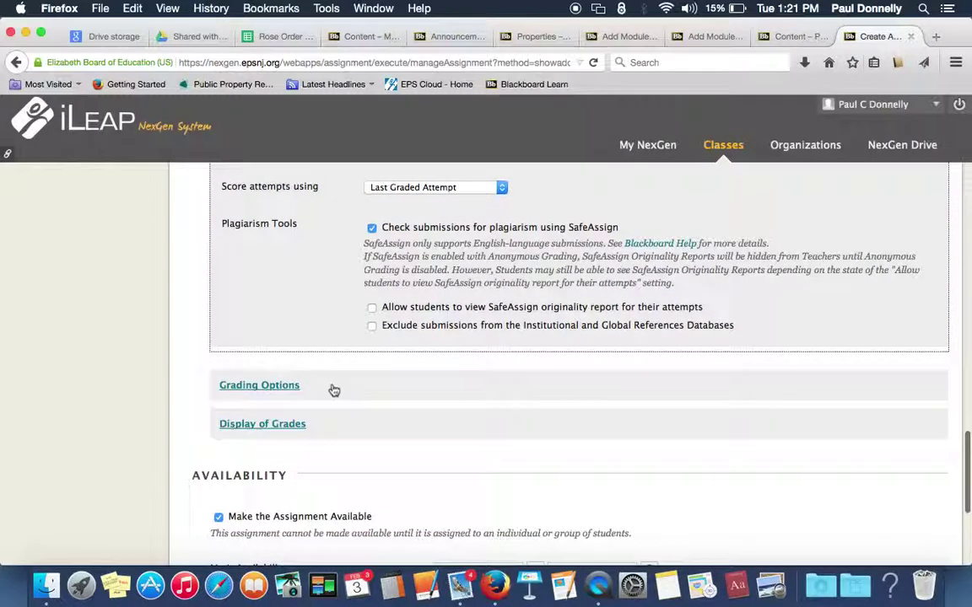
scroll(334, 391, down, 1)
click(279, 351)
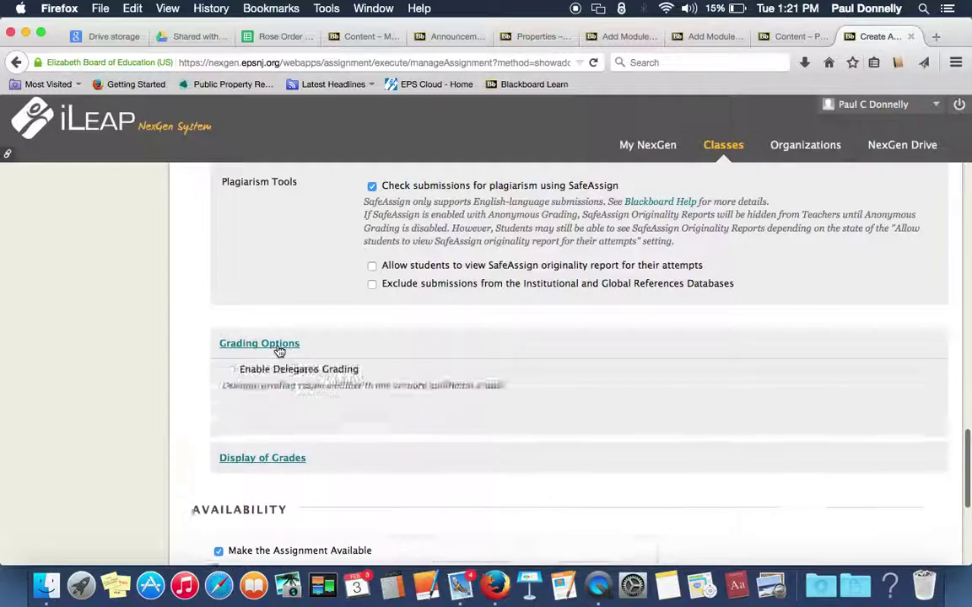
scroll(565, 449, down, 2)
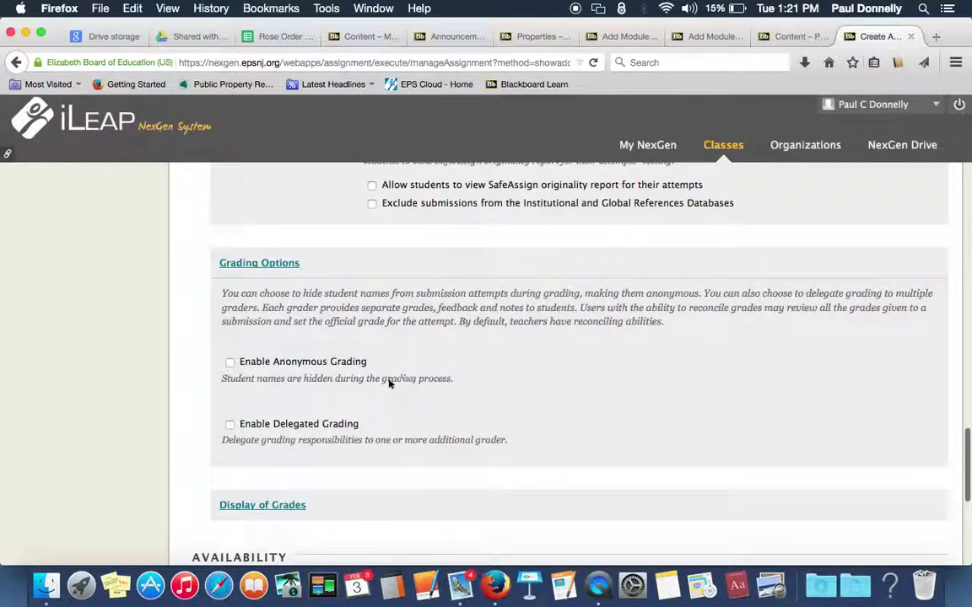
- Enable anonymous grading and limit the assignment's availability to display after 02/03/2015 01:21 PM and until 02/04/2015 11:59 PM
click(232, 364)
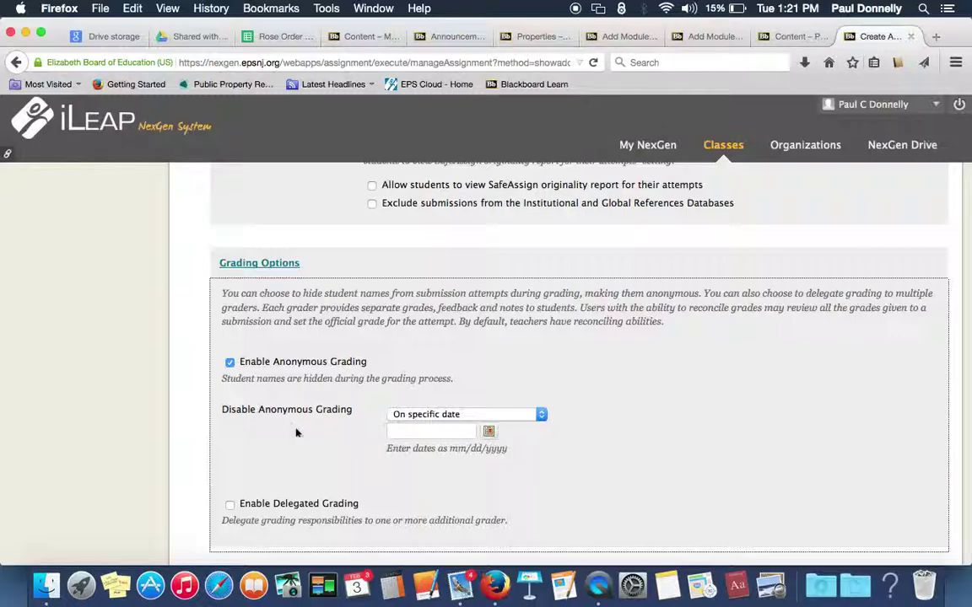
scroll(320, 464, down, 4)
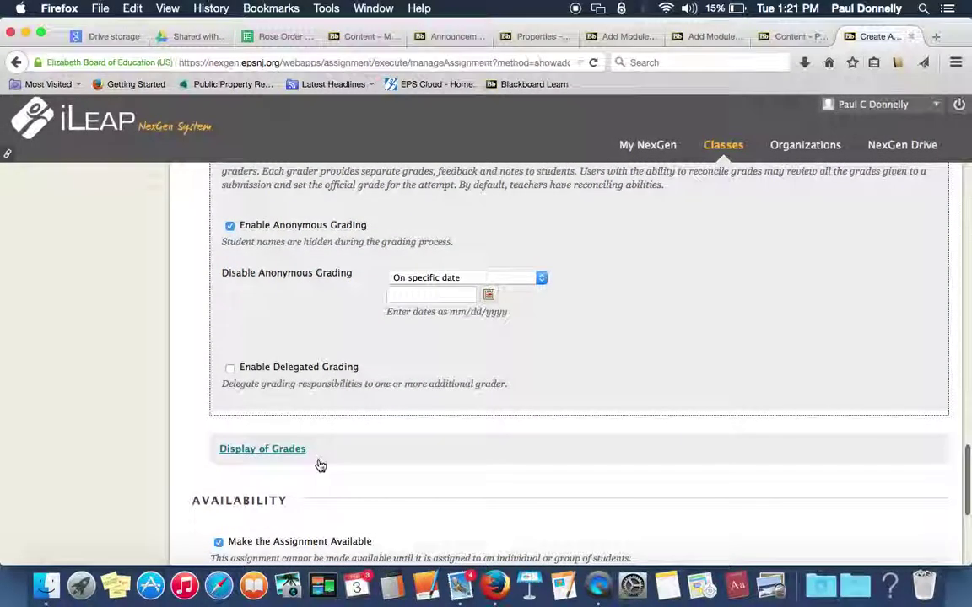
scroll(320, 466, down, 2)
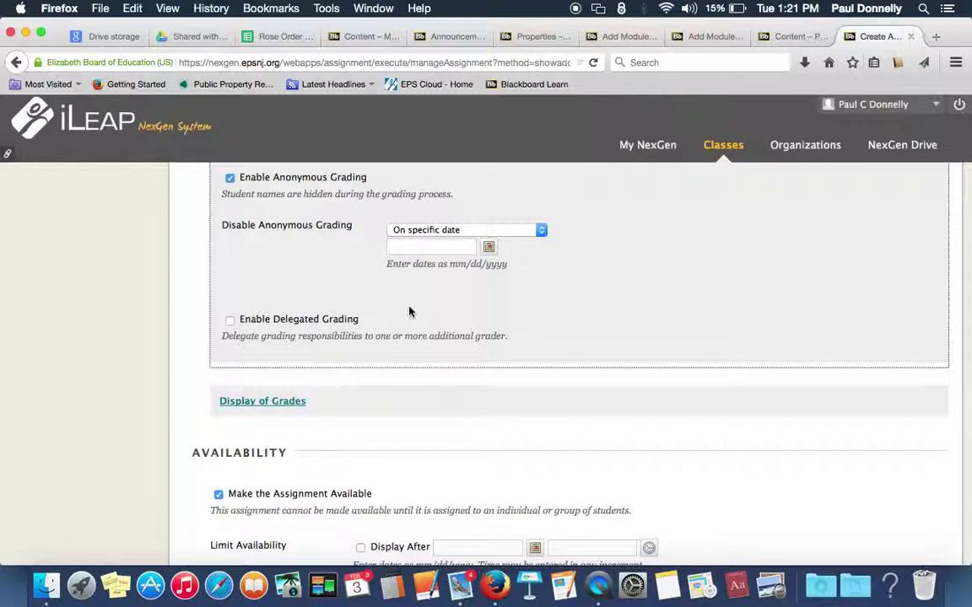
scroll(409, 312, down, 5)
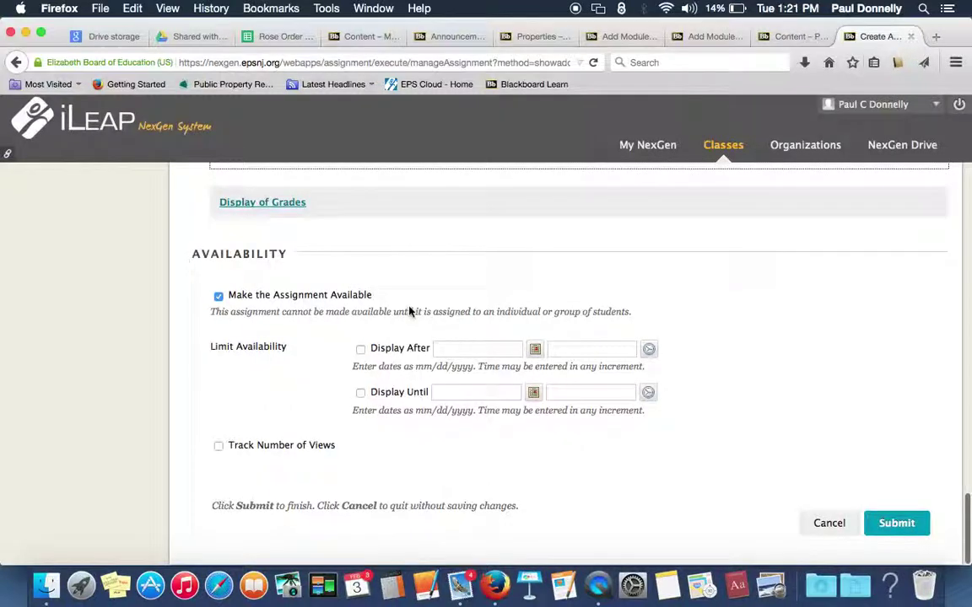
click(360, 350)
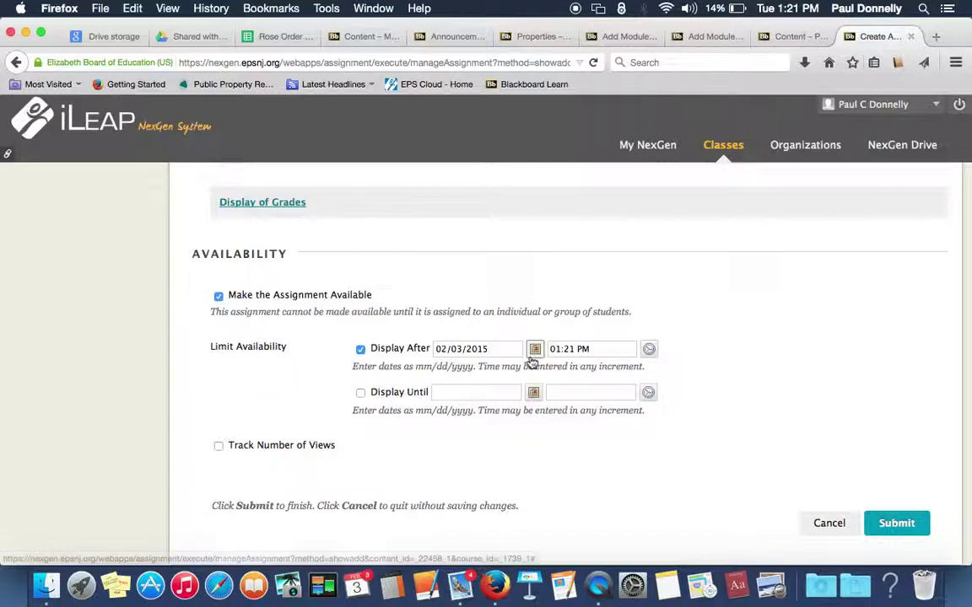
click(359, 397)
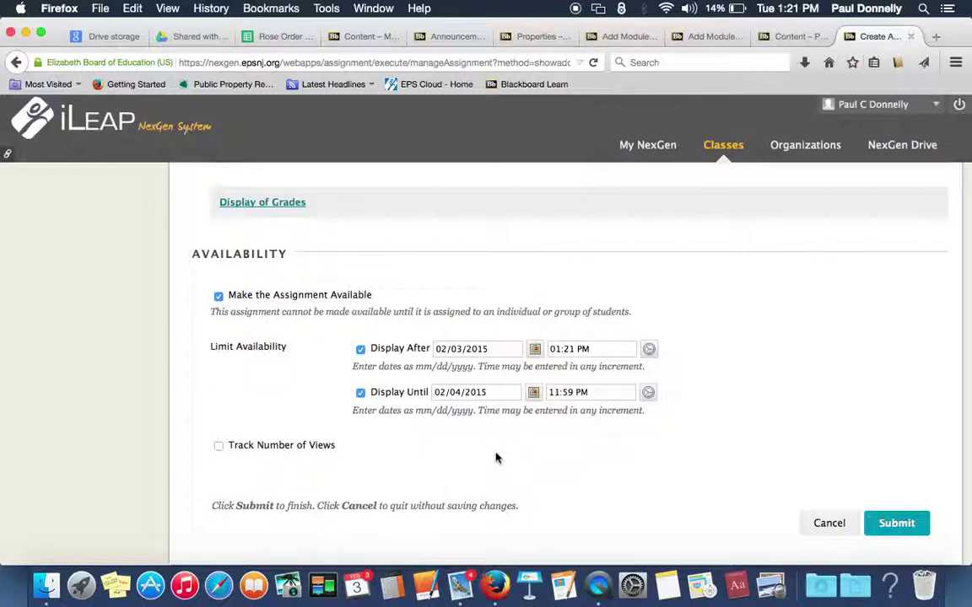
- Turn on tracking of the number of views and try to submit the assignment
scroll(240, 471, down, 1)
click(218, 447)
click(897, 524)
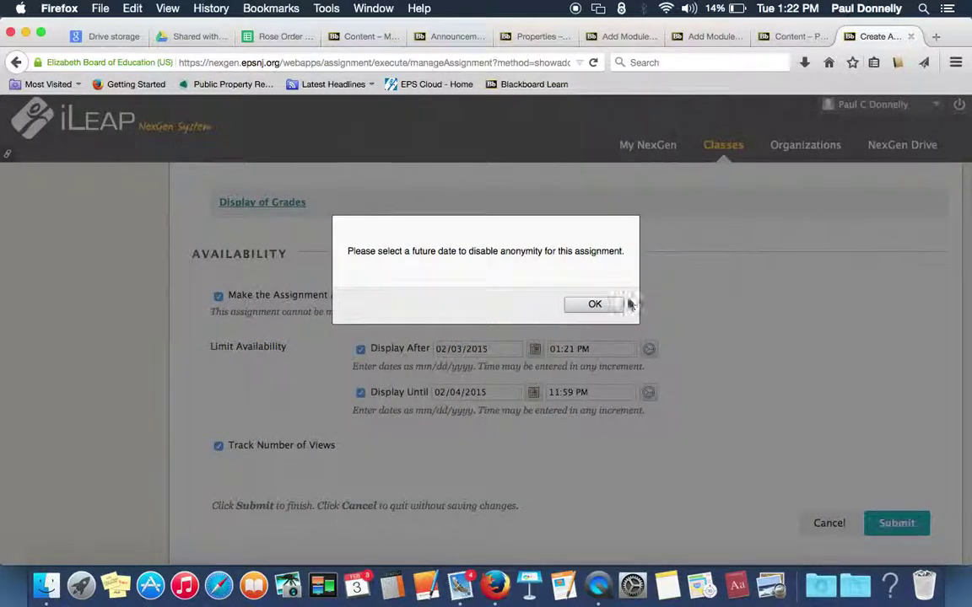
- Set anonymous grading to be disabled on the specific date 02/04/2015 and submit the assignment
click(593, 305)
scroll(496, 310, up, 1)
click(489, 286)
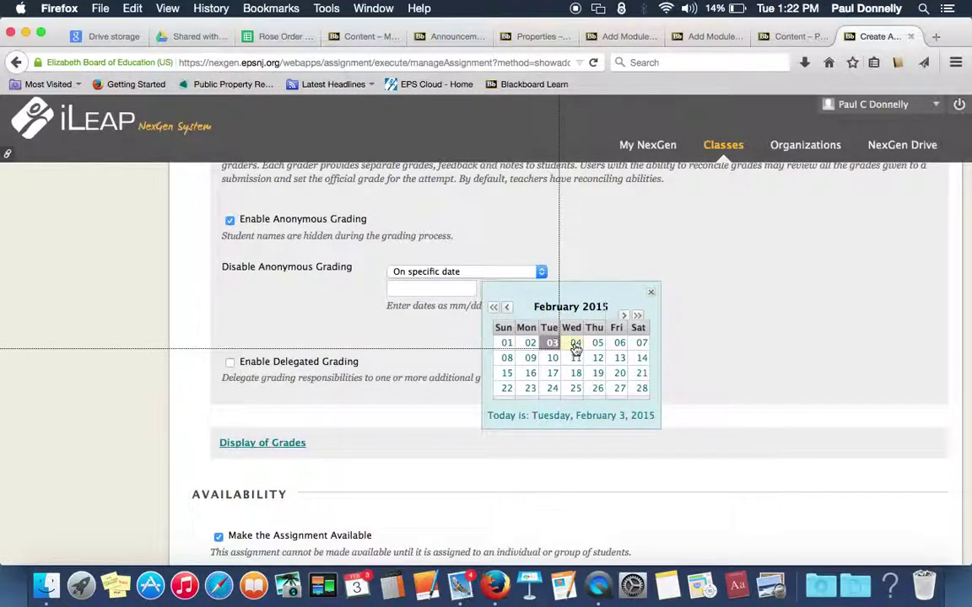
click(575, 345)
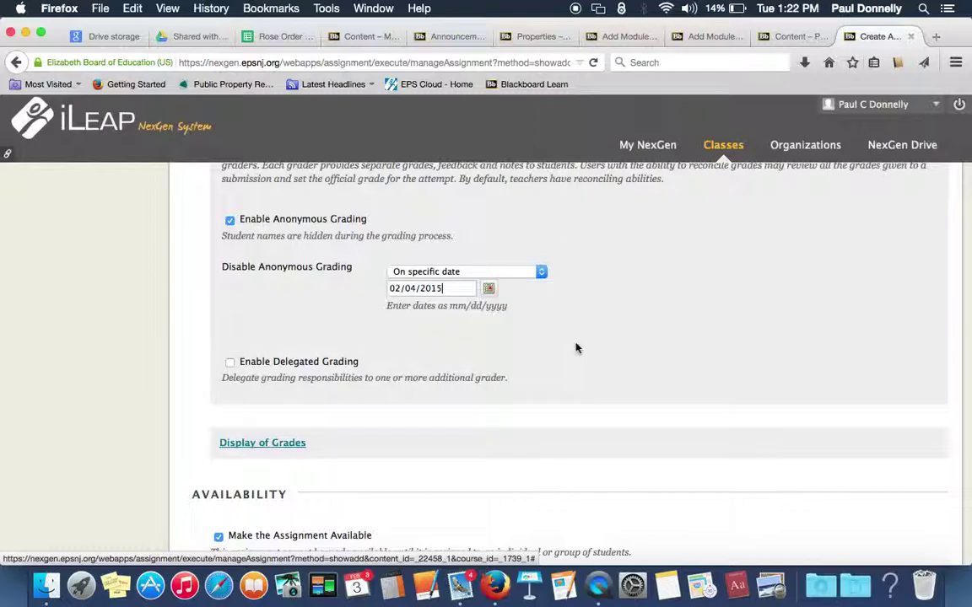
scroll(765, 366, down, 5)
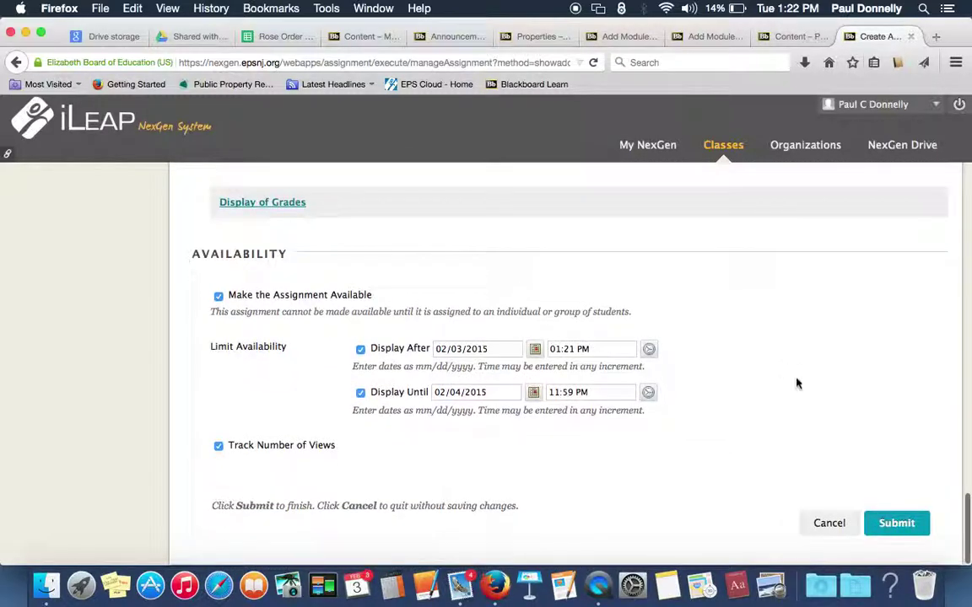
click(894, 524)
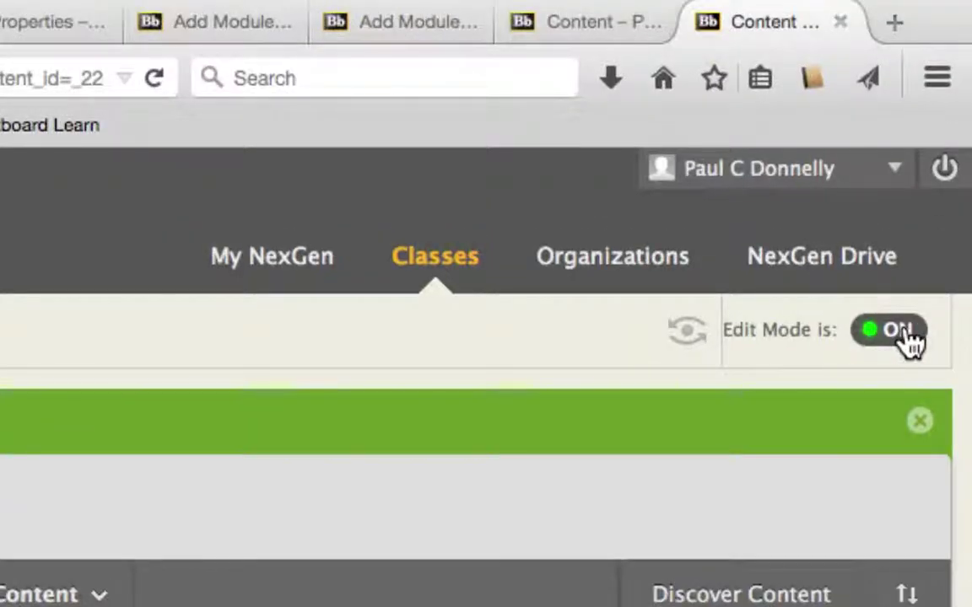
- Turn Edit Mode off to check the content page as students see it, and turn it back on
click(896, 339)
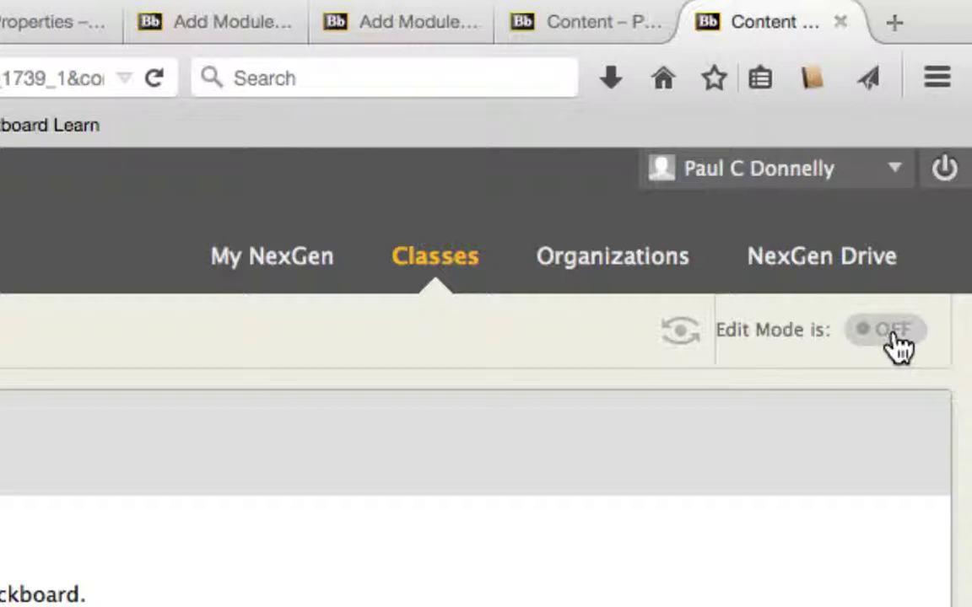
click(899, 344)
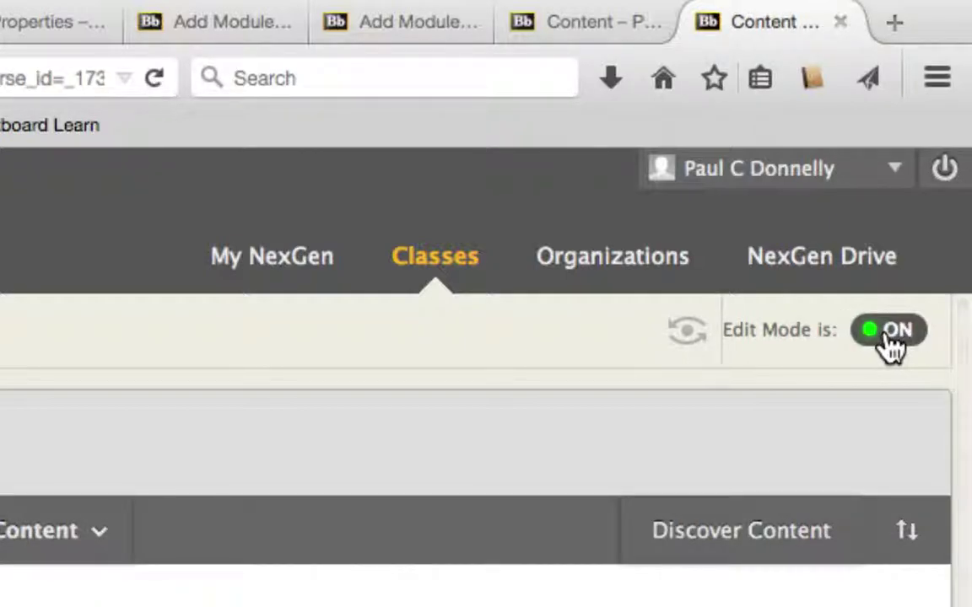